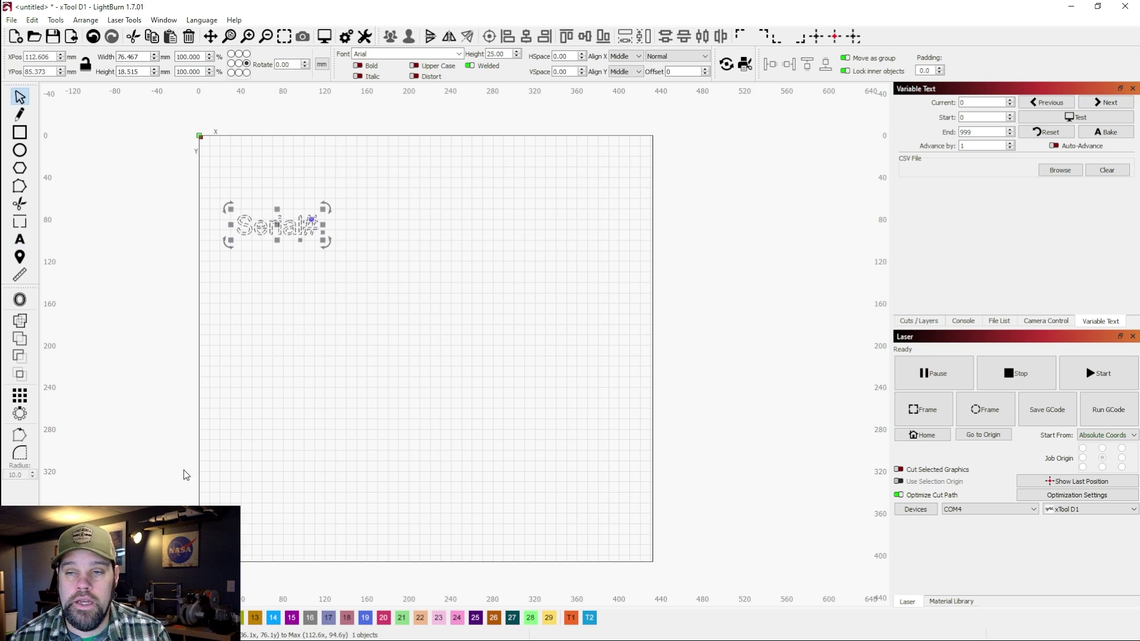
# - Move the Serial# text about 61 mm to the right on the work area
pyautogui.moveTo(283, 222); pyautogui.dragTo(346, 221)
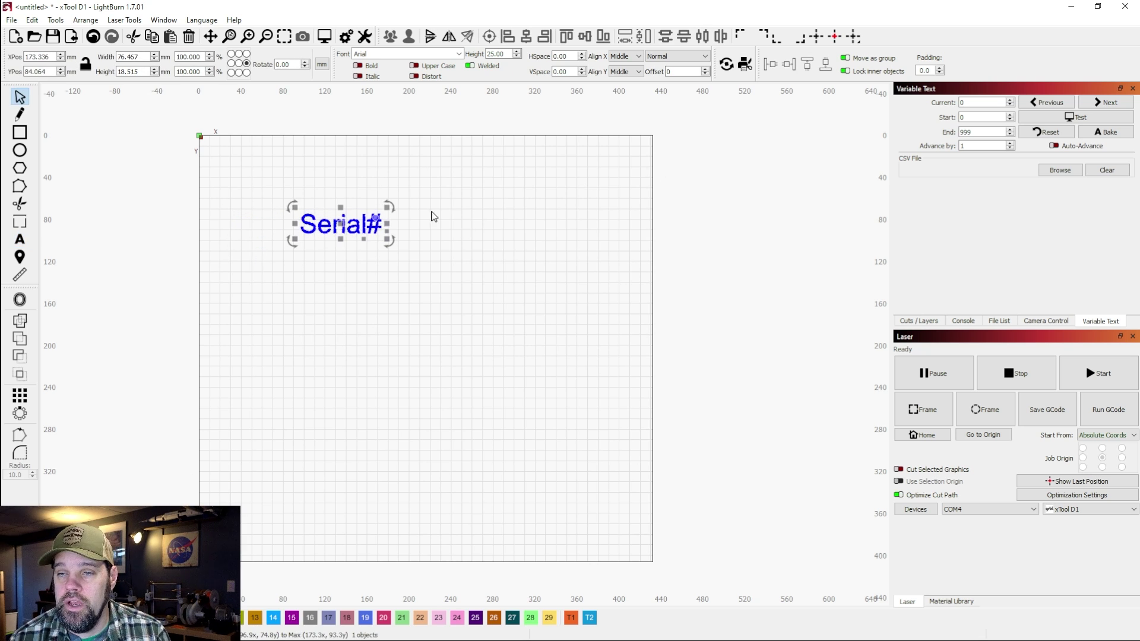
pyautogui.click(419, 272)
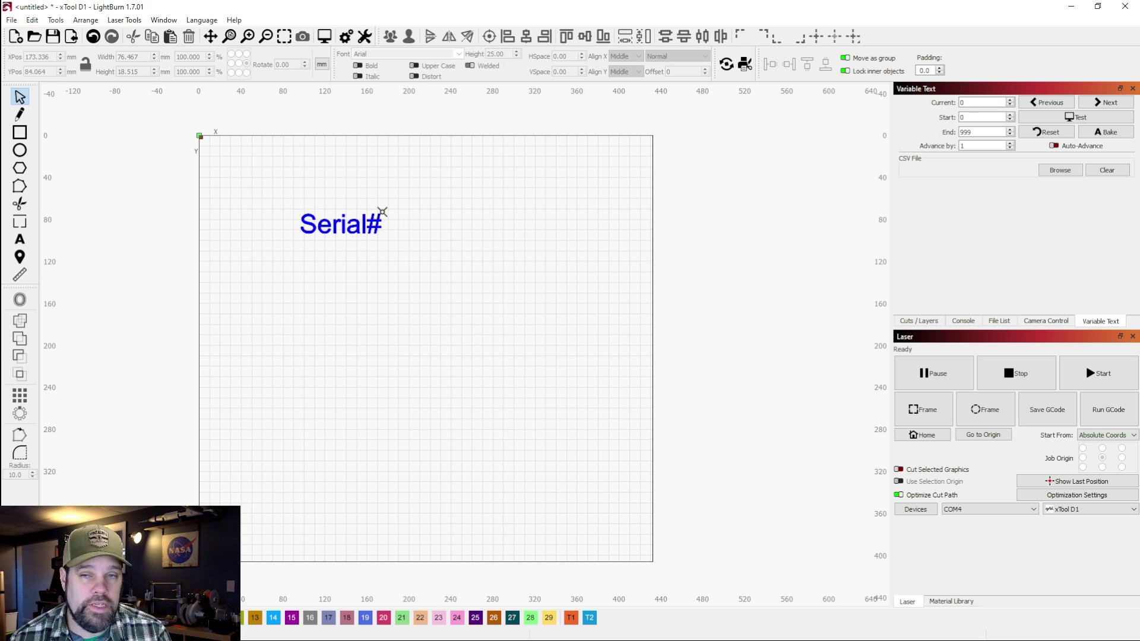
pyautogui.click(356, 223)
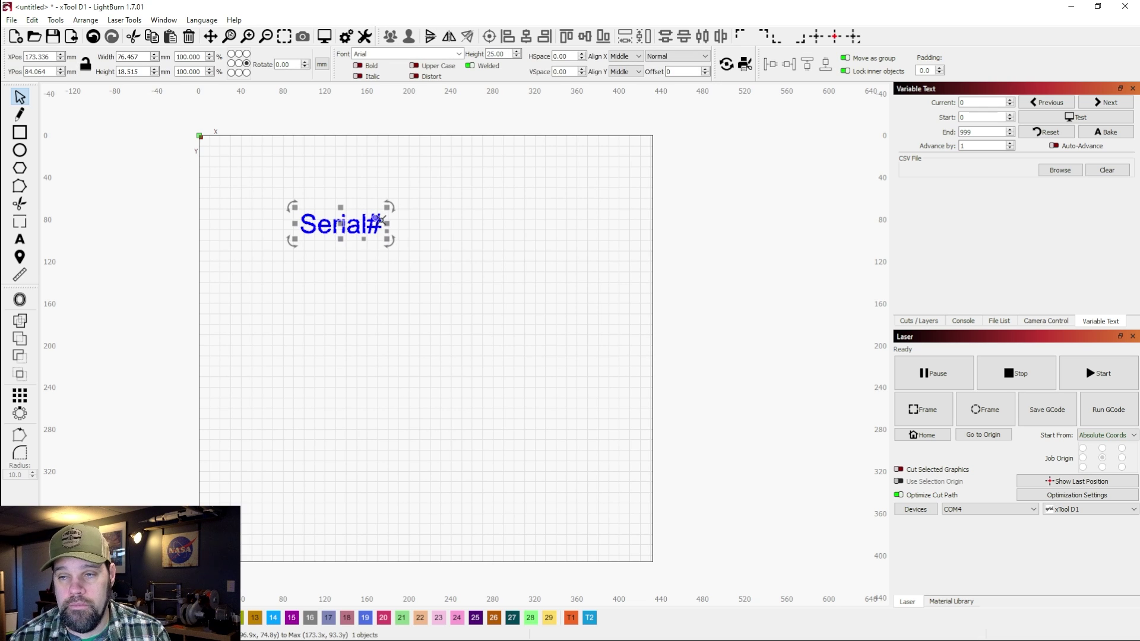
# - Try adding the fixed number 001 after the Serial# text, and delete it again
pyautogui.doubleClick(384, 223)
pyautogui.write('001')
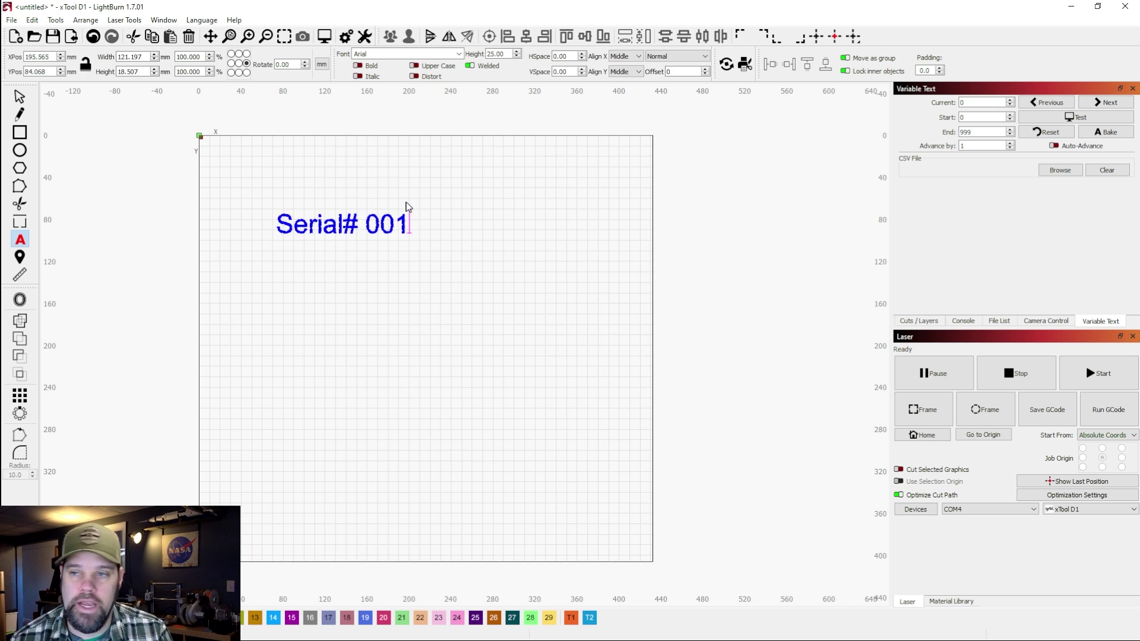
pyautogui.press('BackSpace')
pyautogui.press('BackSpace')
pyautogui.press('BackSpace')
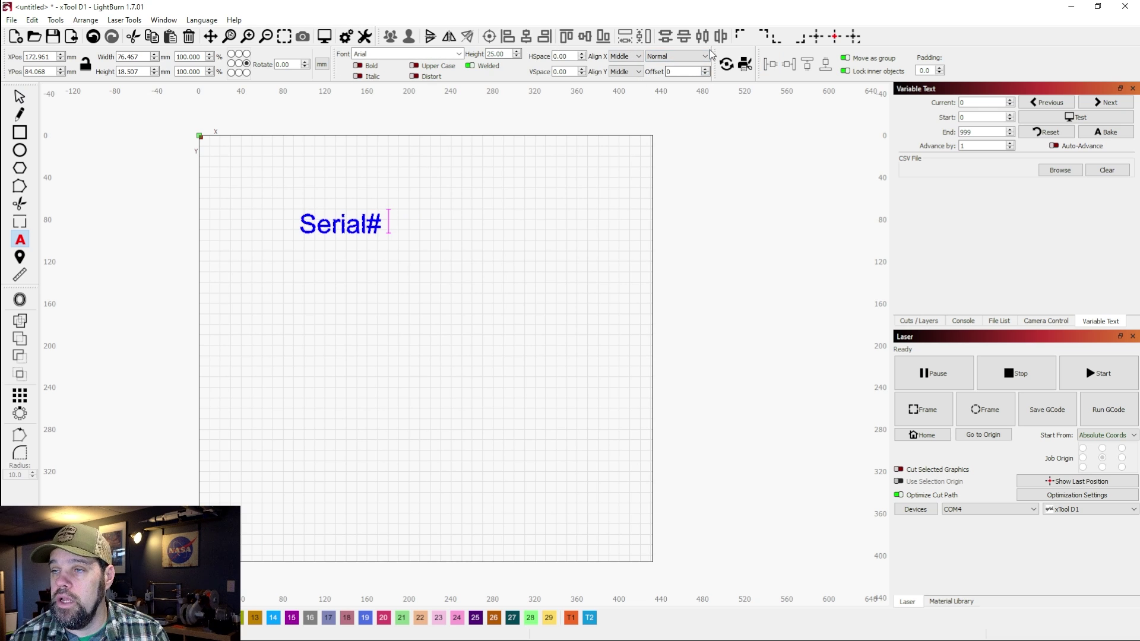
# - Set the Serial# text's type to Serial Number and check that the Variable Text window is enabled
pyautogui.click(669, 55)
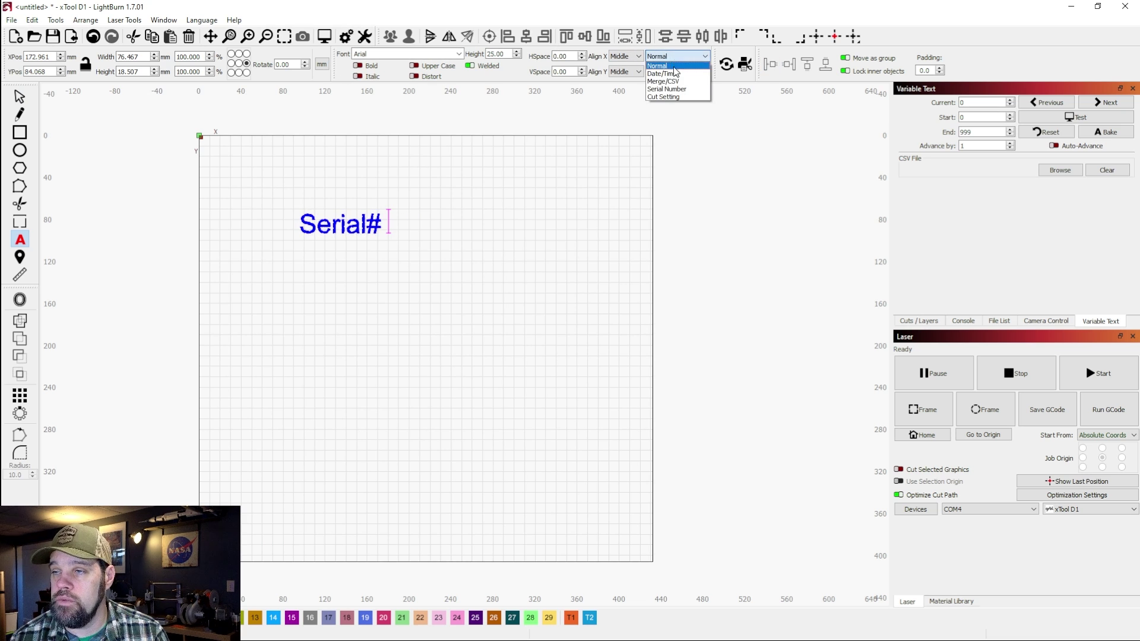
pyautogui.click(669, 88)
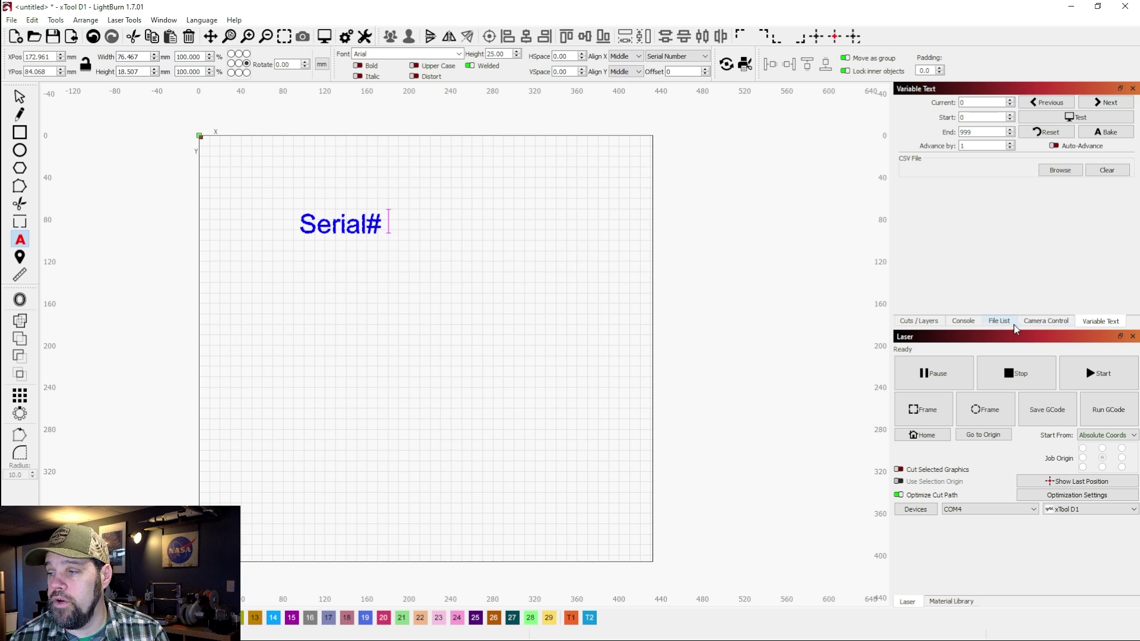
pyautogui.click(914, 321)
pyautogui.click(1107, 322)
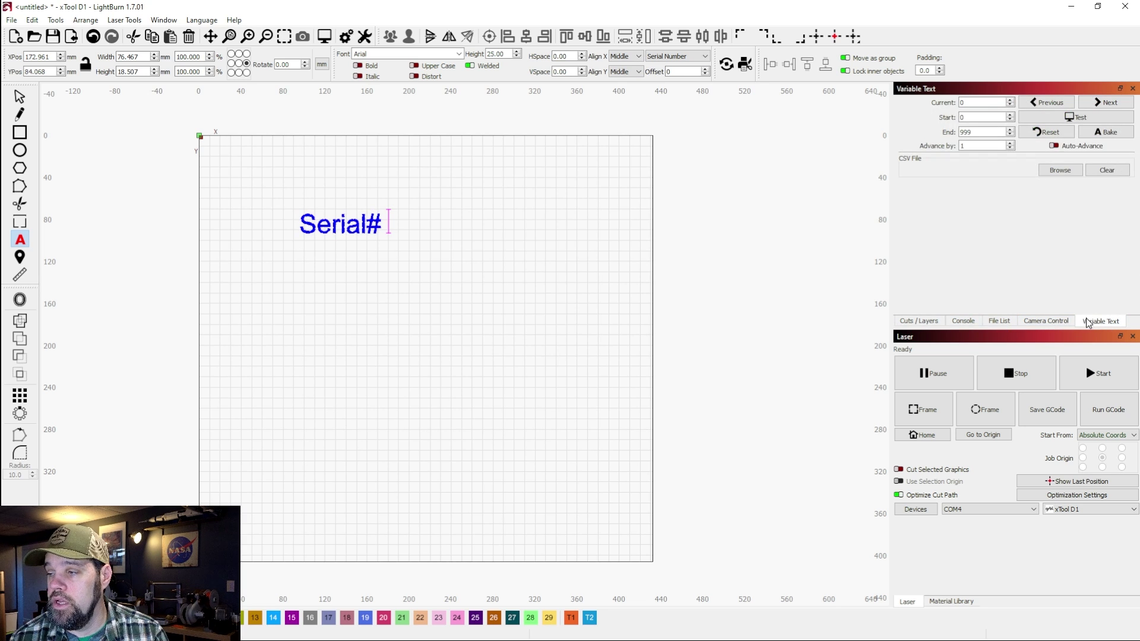
pyautogui.click(166, 23)
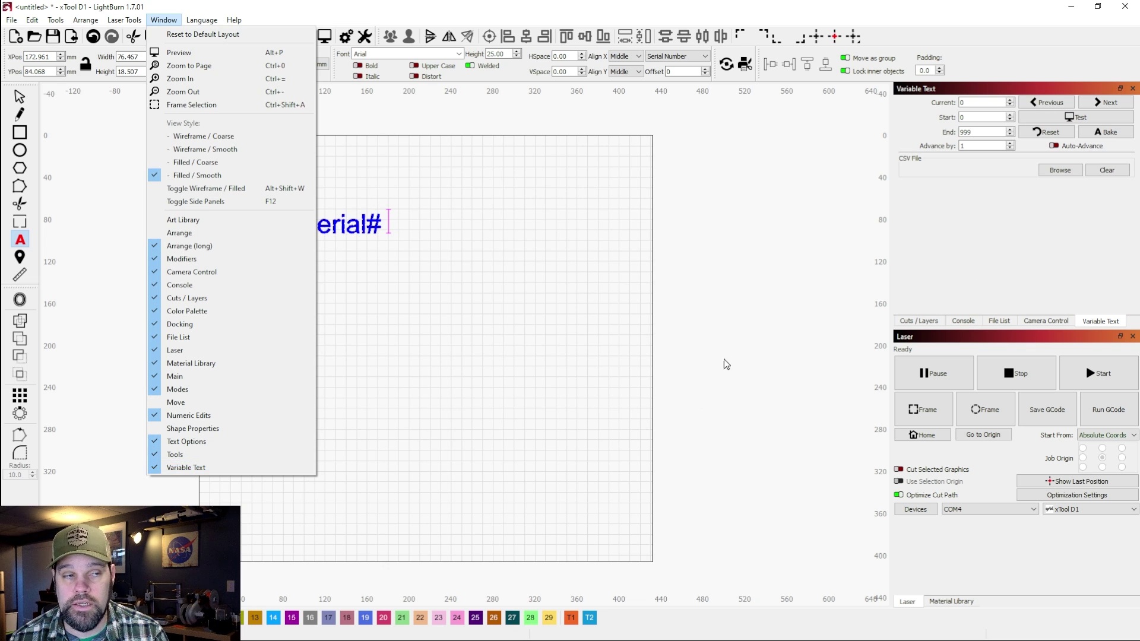
pyautogui.click(718, 344)
# - Append the placeholder d to the Serial# text and test it with the current value advanced to 1
pyautogui.click(382, 219)
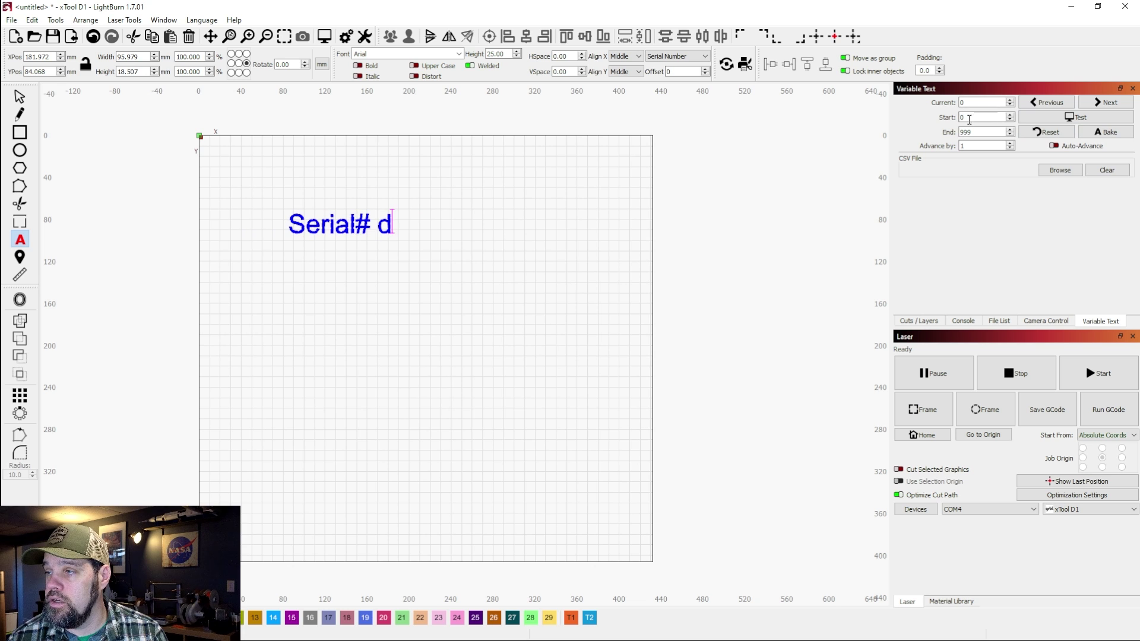
pyautogui.click(1072, 119)
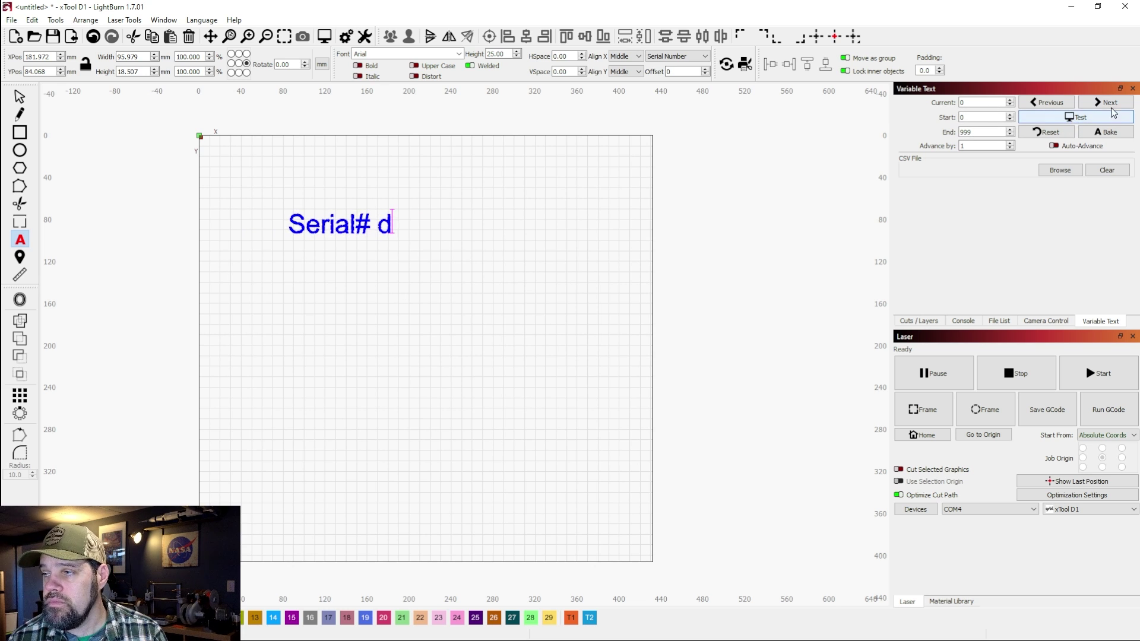
pyautogui.click(1110, 106)
pyautogui.click(1085, 121)
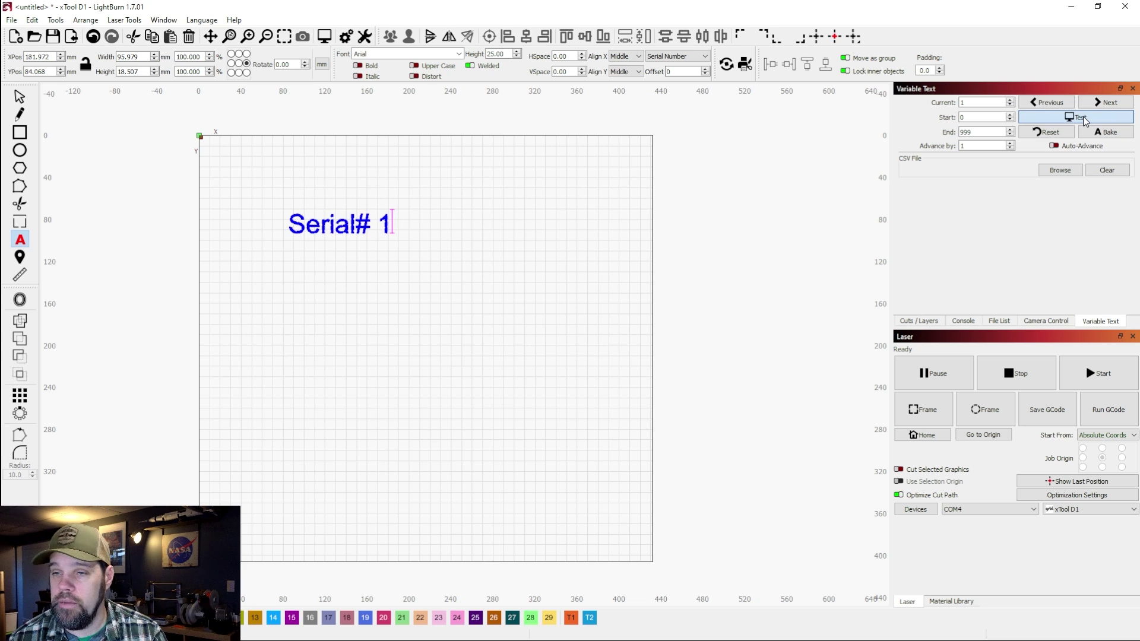
pyautogui.click(1085, 121)
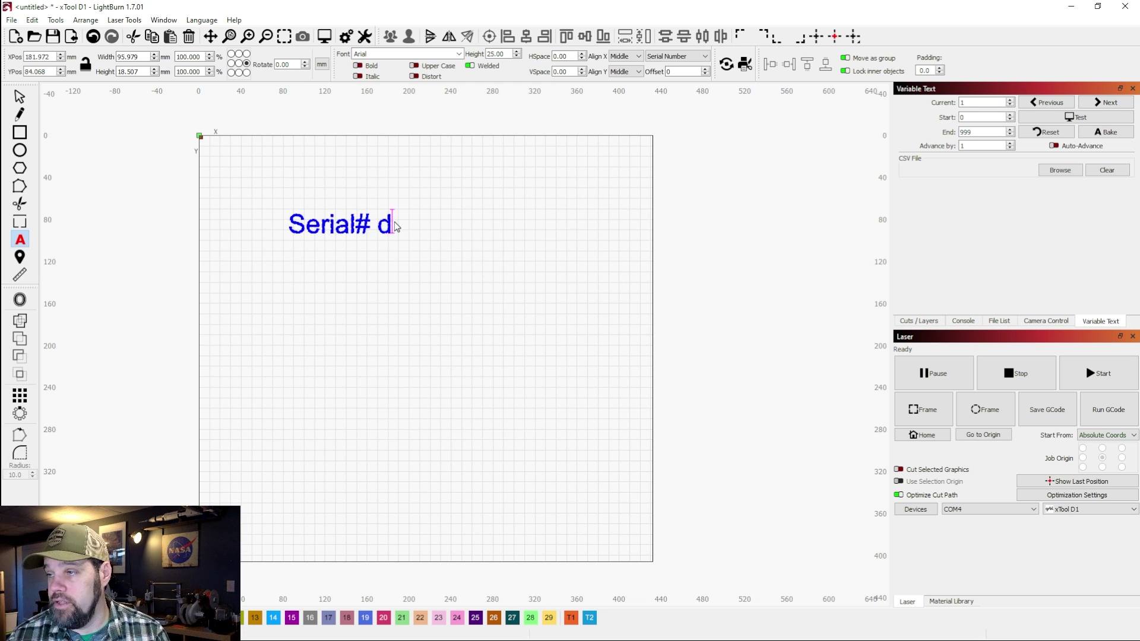
# - Set the serial start value to 1, extend the placeholder to ddd and test the text
pyautogui.doubleClick(962, 116)
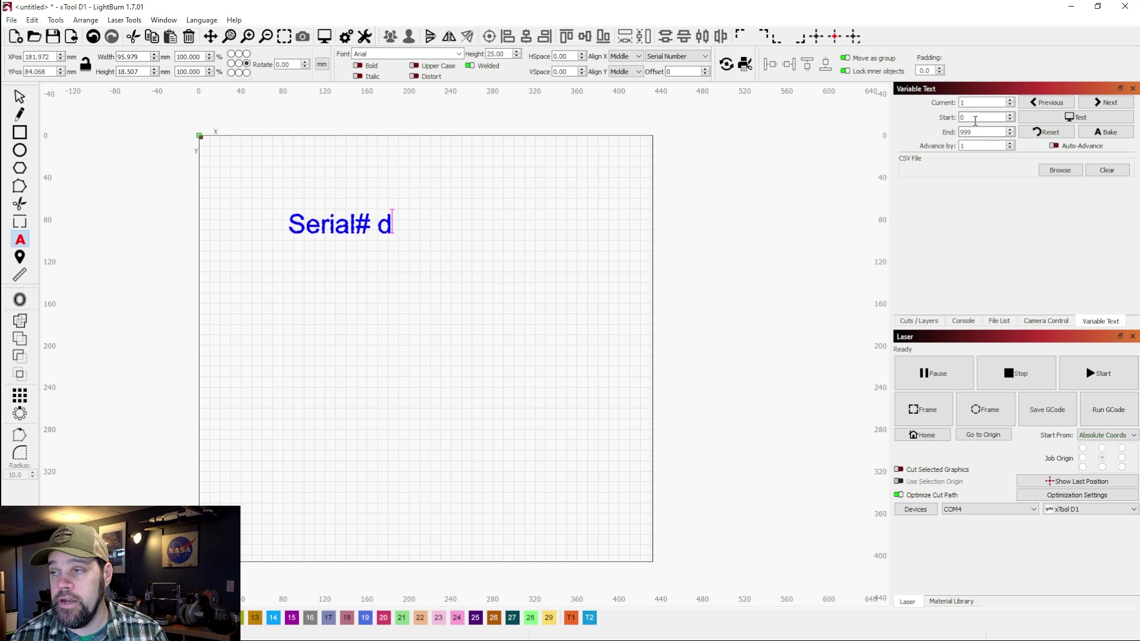
pyautogui.write('1')
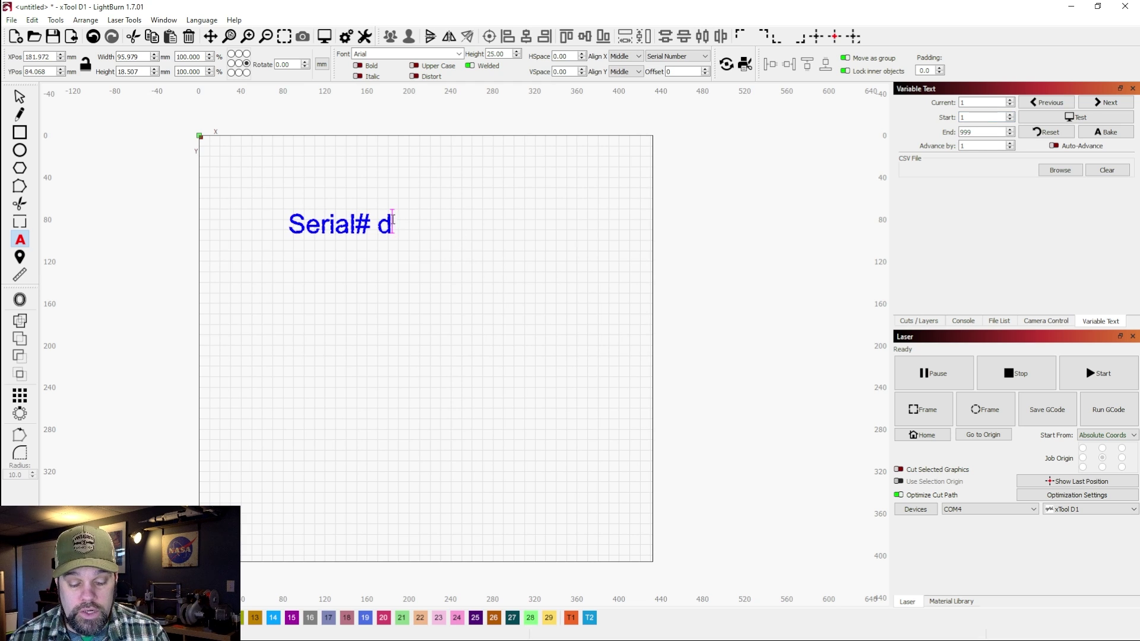
pyautogui.write('dd')
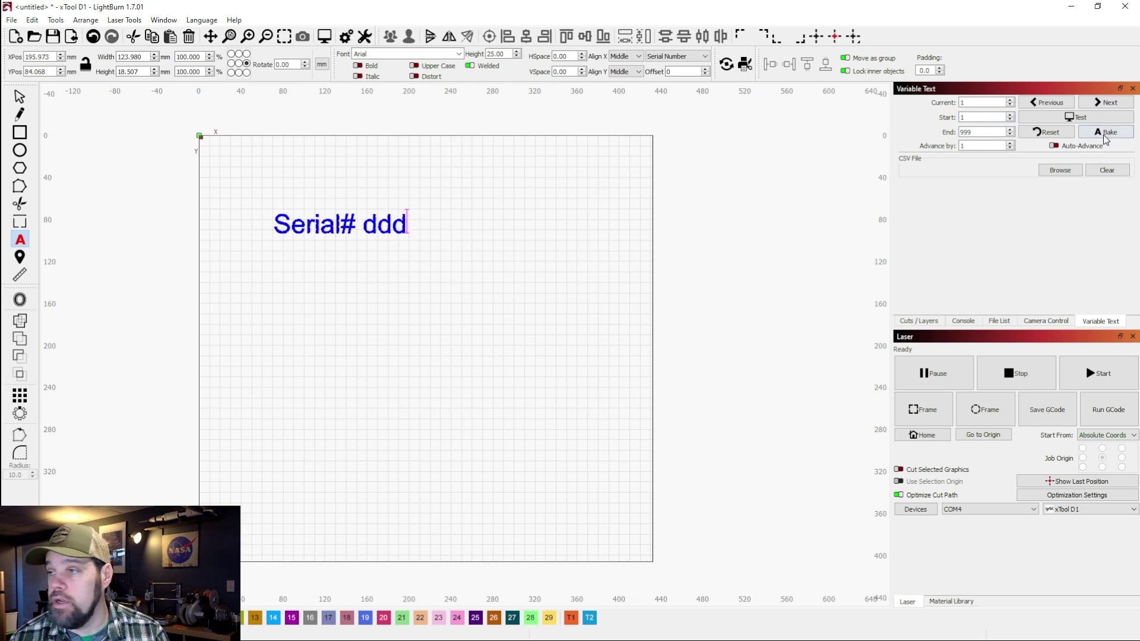
pyautogui.click(1082, 121)
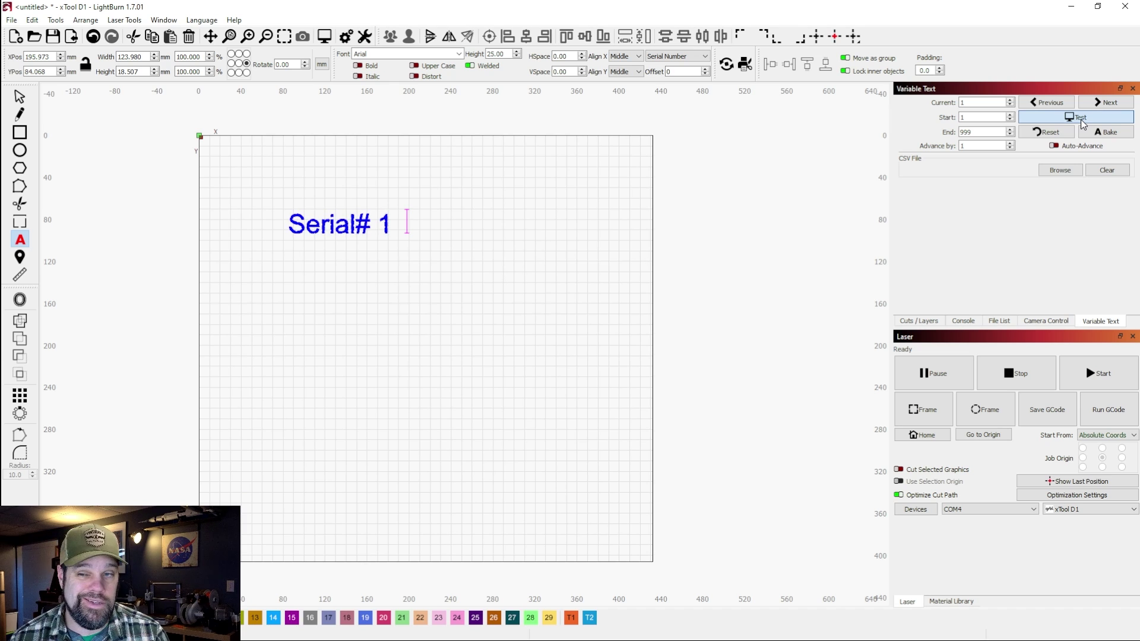
# - Insert a 0 in front of the ddd placeholder and test the serial text
pyautogui.press('Left')
pyautogui.press('Left')
pyautogui.press('Left')
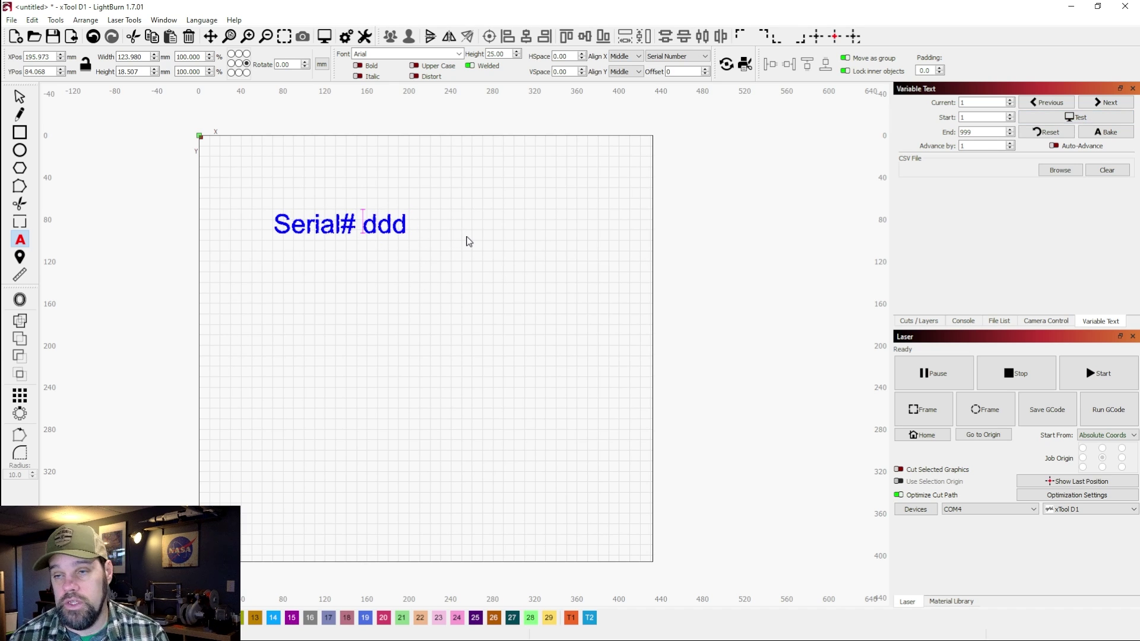
pyautogui.write('0')
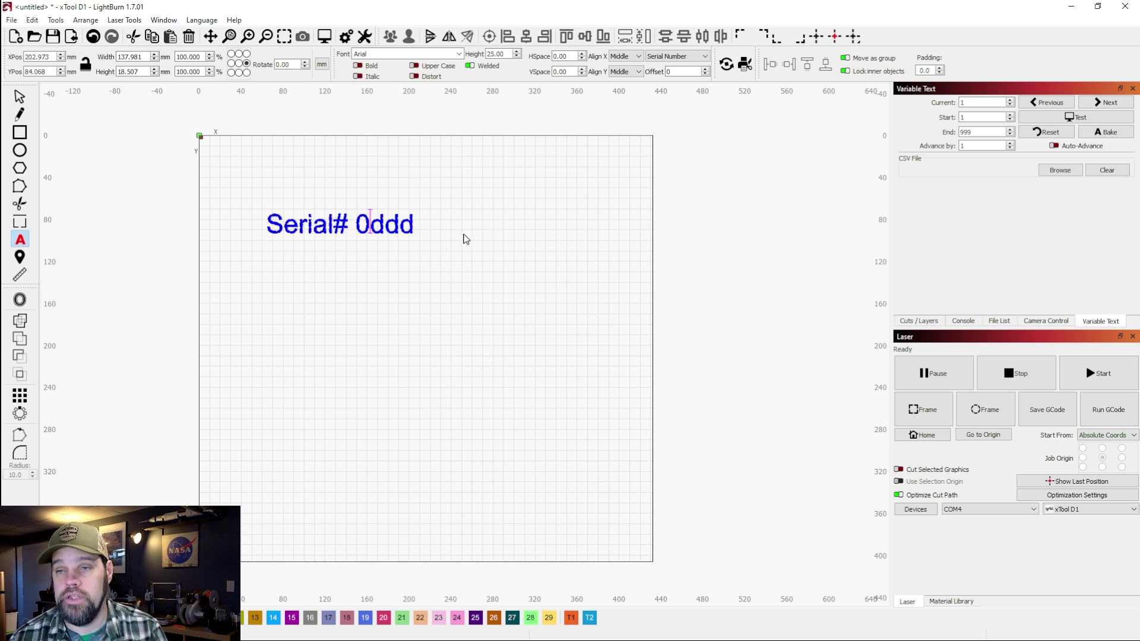
pyautogui.click(1080, 118)
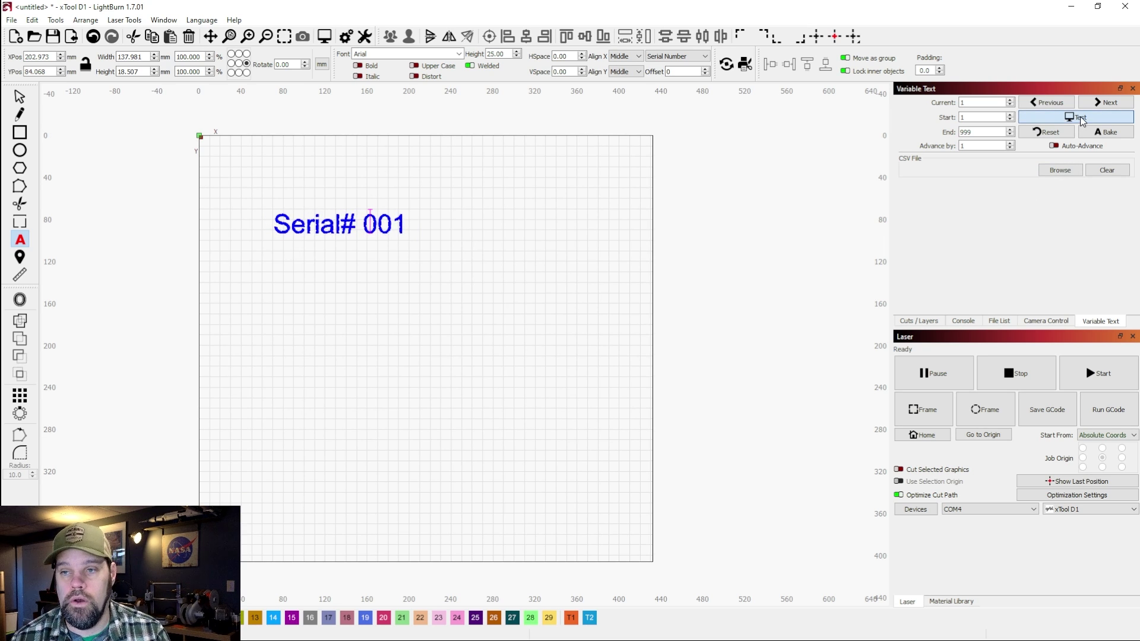
pyautogui.click(1080, 118)
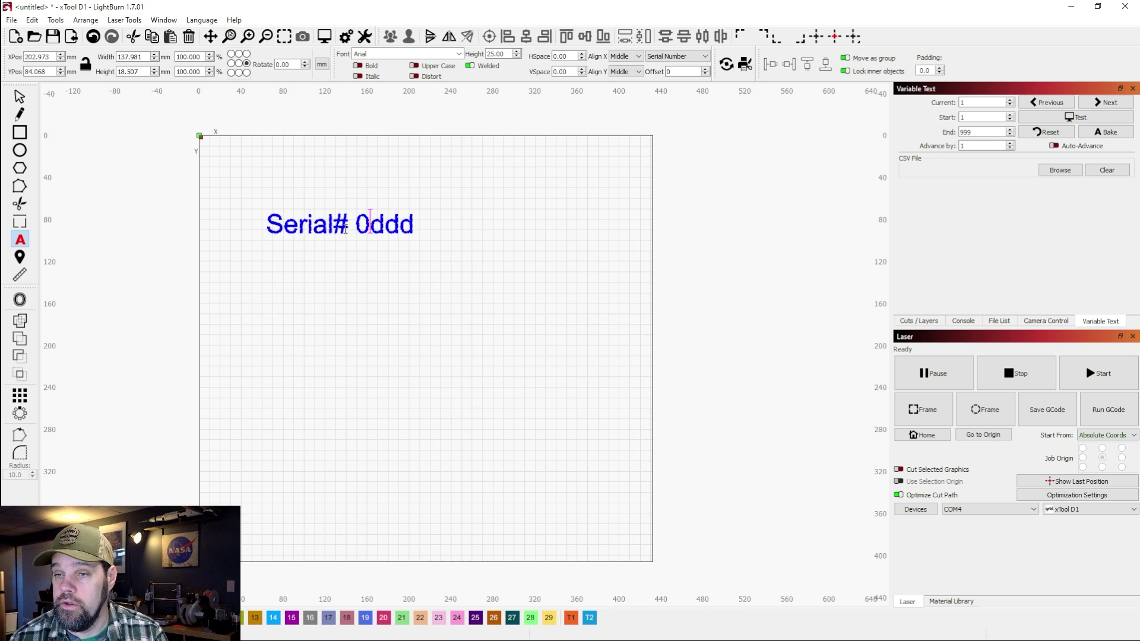
# - Try a fourth d in the placeholder with a test, and remove that extra d
pyautogui.write('d')
pyautogui.click(1097, 122)
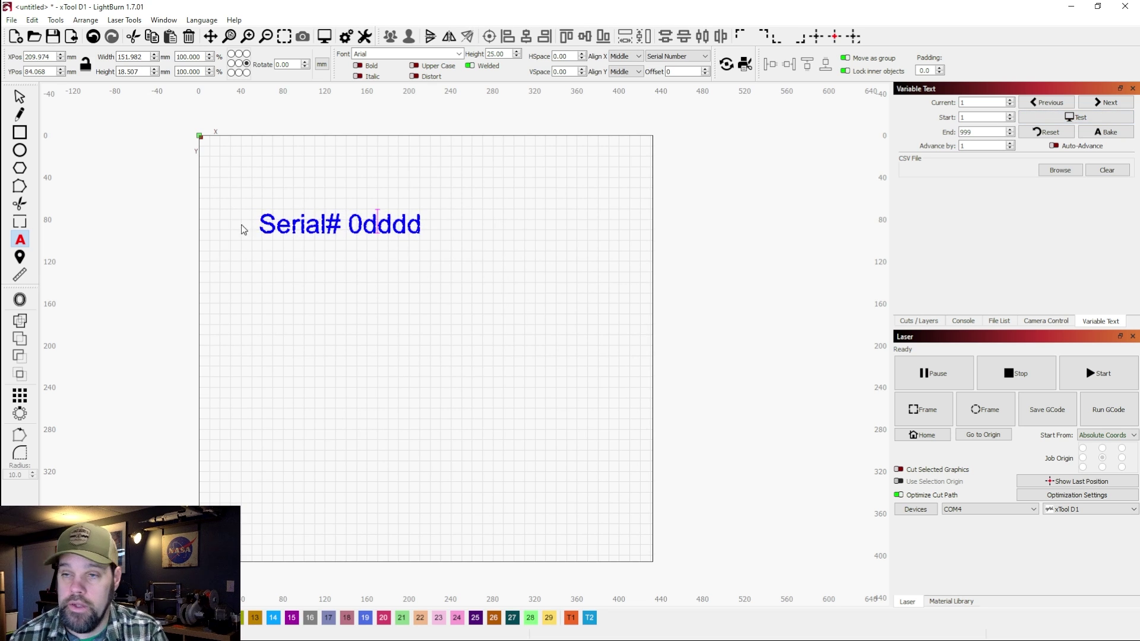
pyautogui.press('BackSpace')
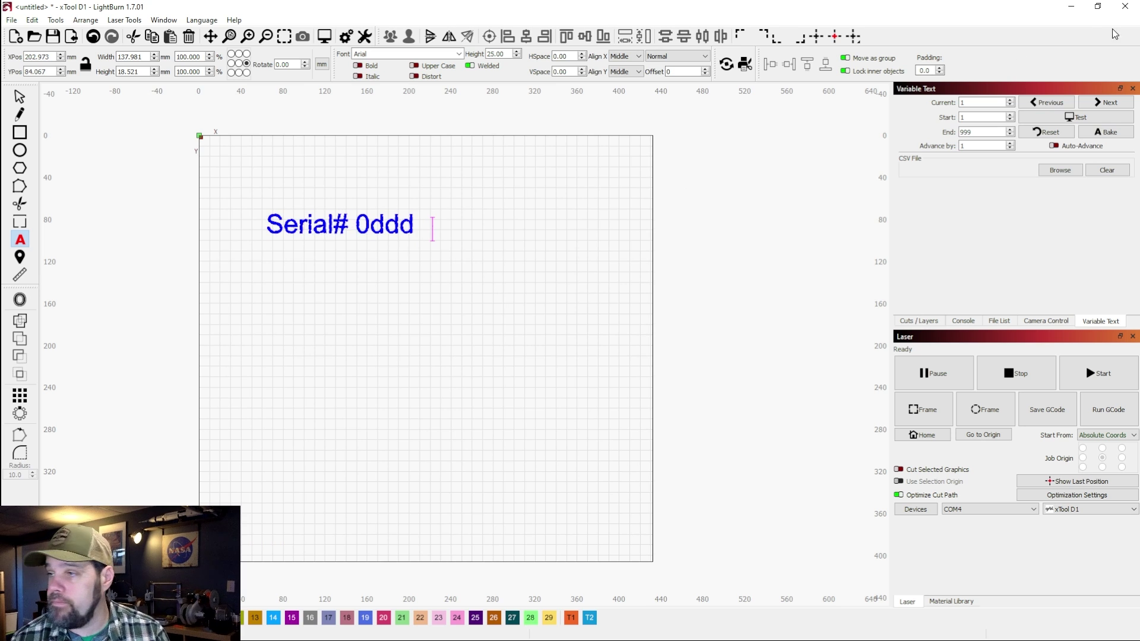
# - Test the Serial# 0ddd text while advancing to the next serial values
pyautogui.click(1084, 118)
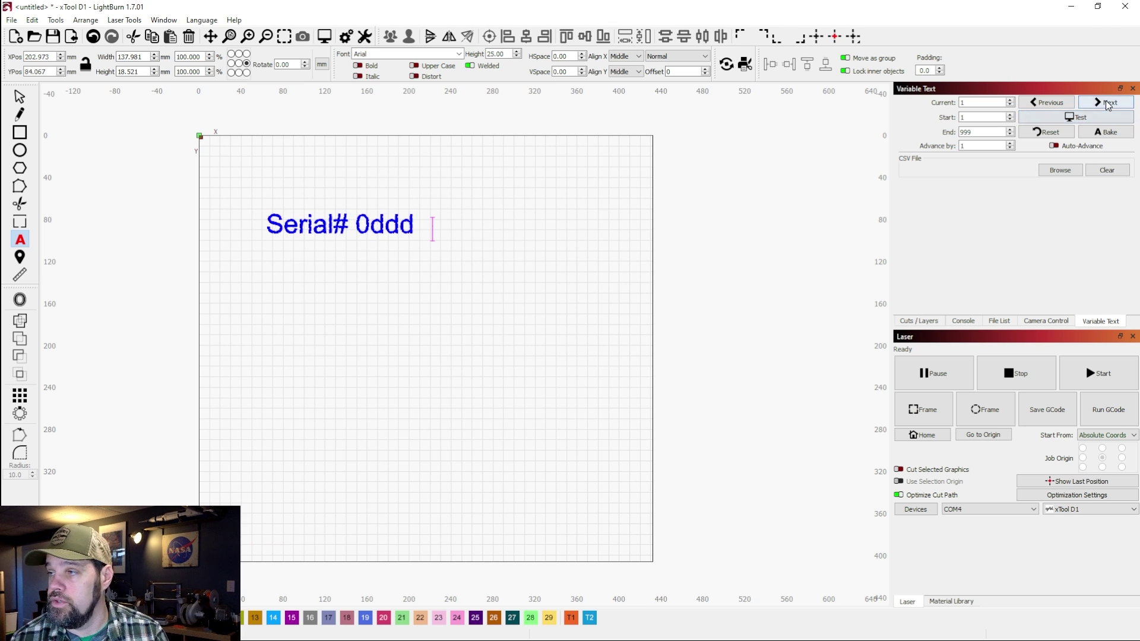
pyautogui.click(1108, 103)
pyautogui.click(1088, 117)
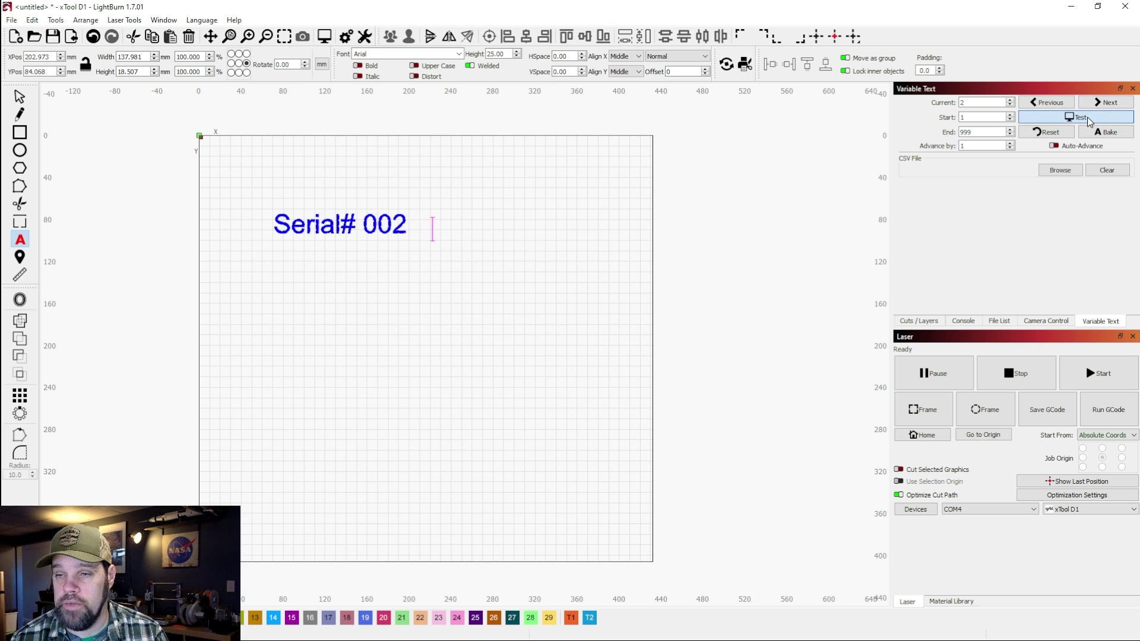
pyautogui.click(1103, 102)
pyautogui.click(1085, 117)
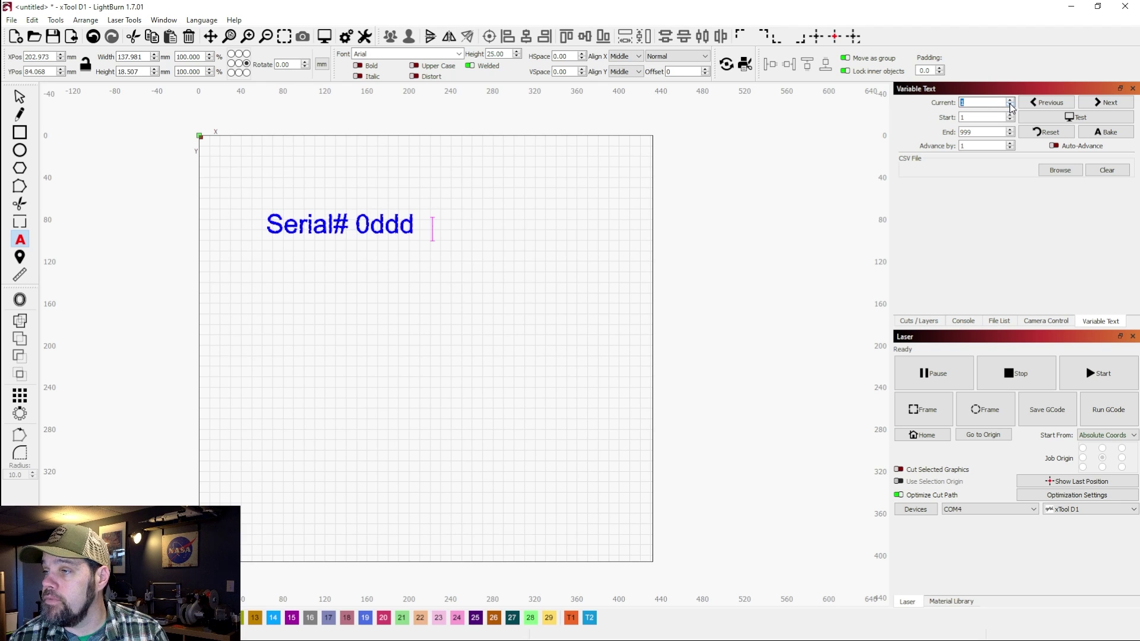
# - Move the serial text to the lower left of the work area and create a grid array of it with 2 columns and 11 rows
pyautogui.click(19, 96)
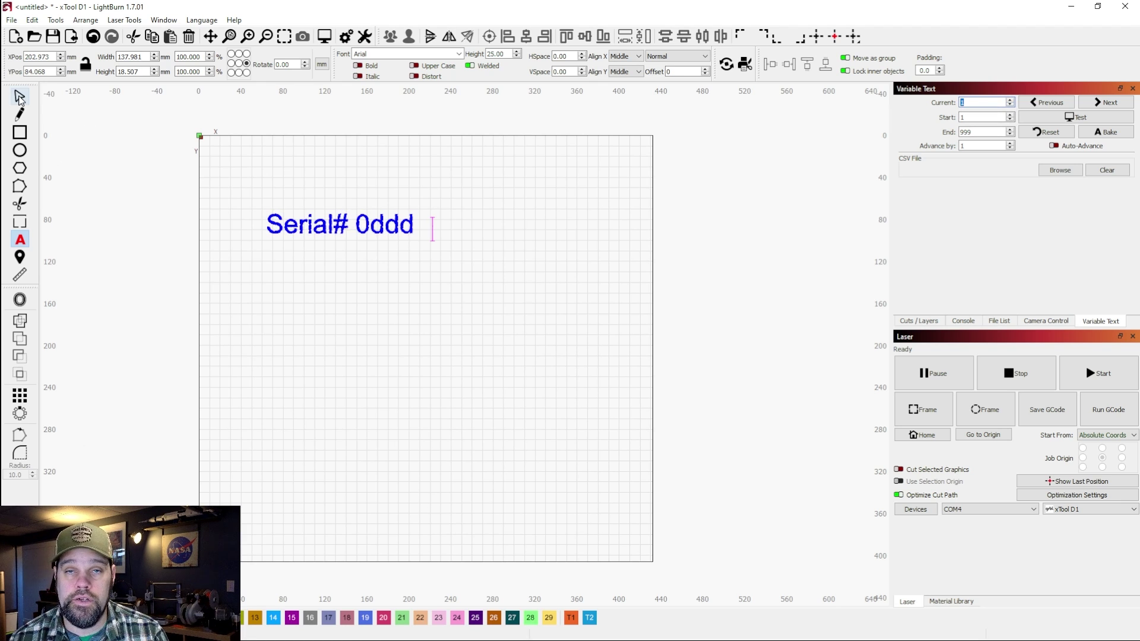
pyautogui.moveTo(340, 224); pyautogui.dragTo(291, 476)
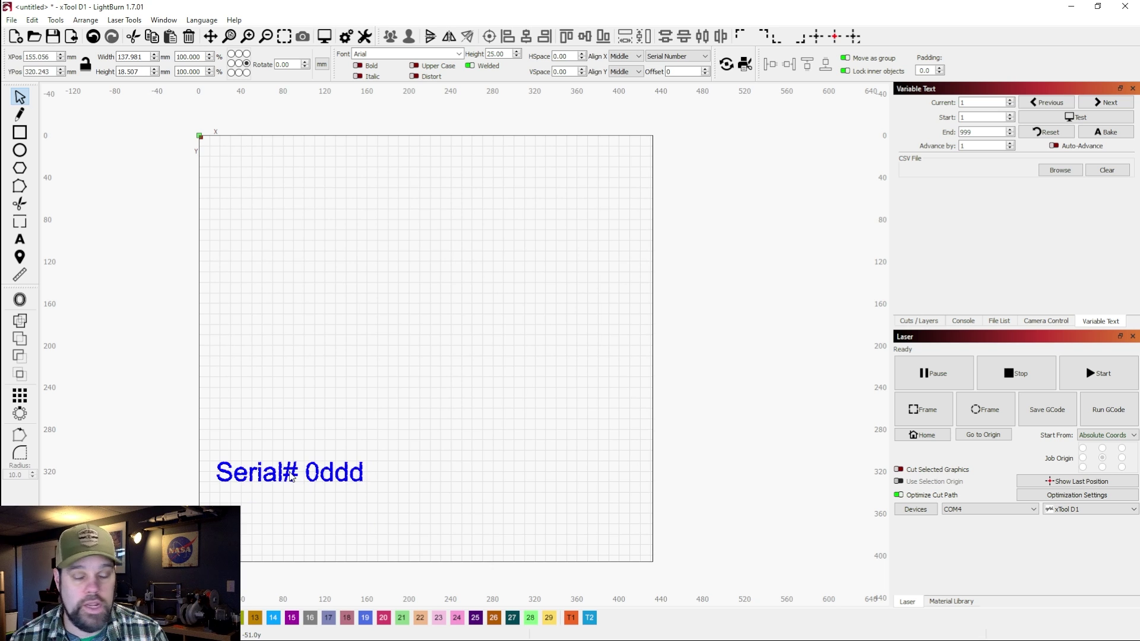
pyautogui.click(22, 396)
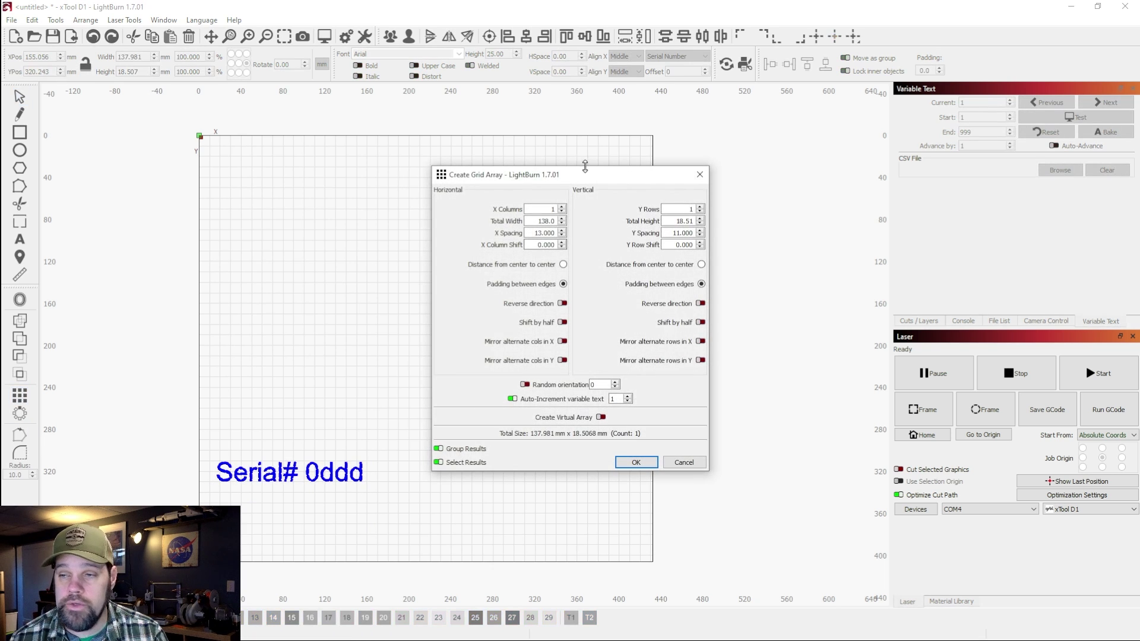
pyautogui.moveTo(583, 174); pyautogui.dragTo(831, 164)
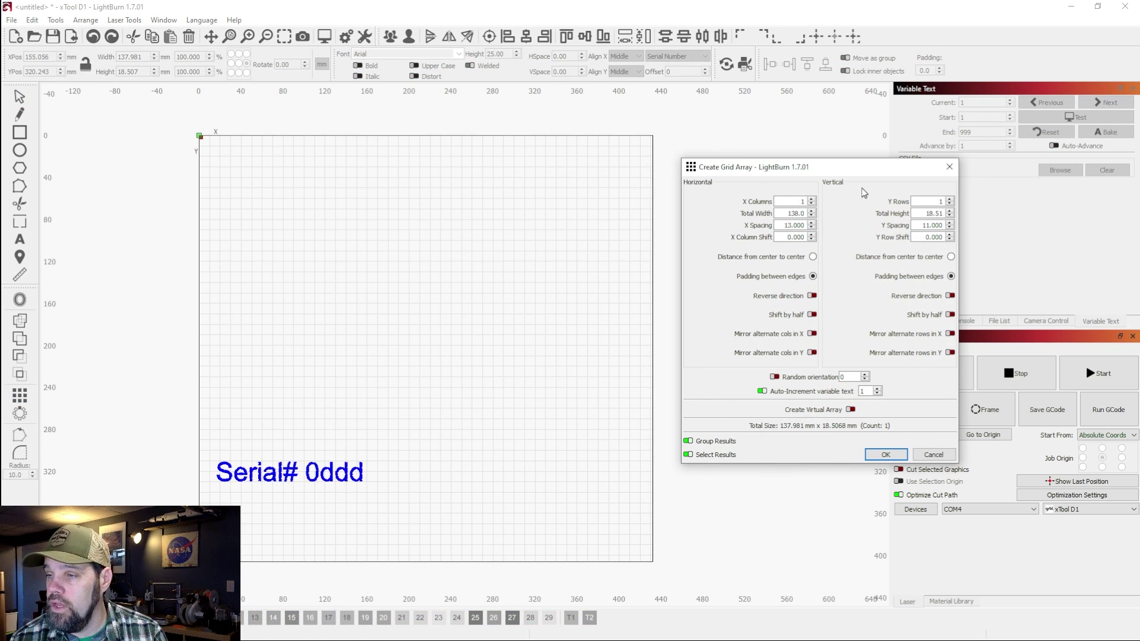
pyautogui.click(812, 199)
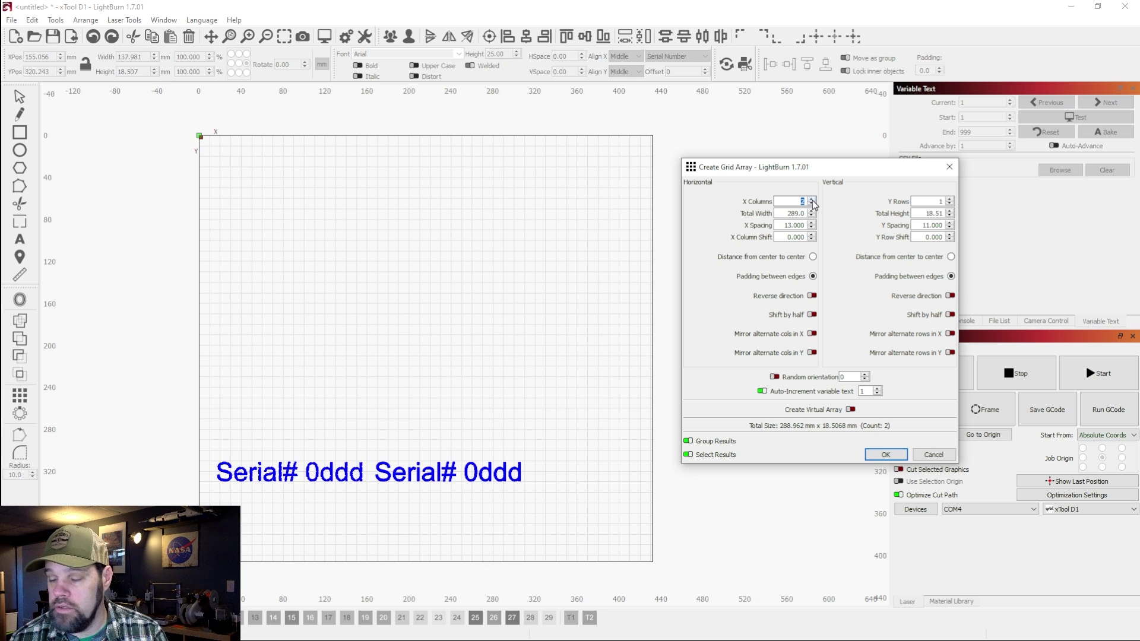
pyautogui.click(812, 200)
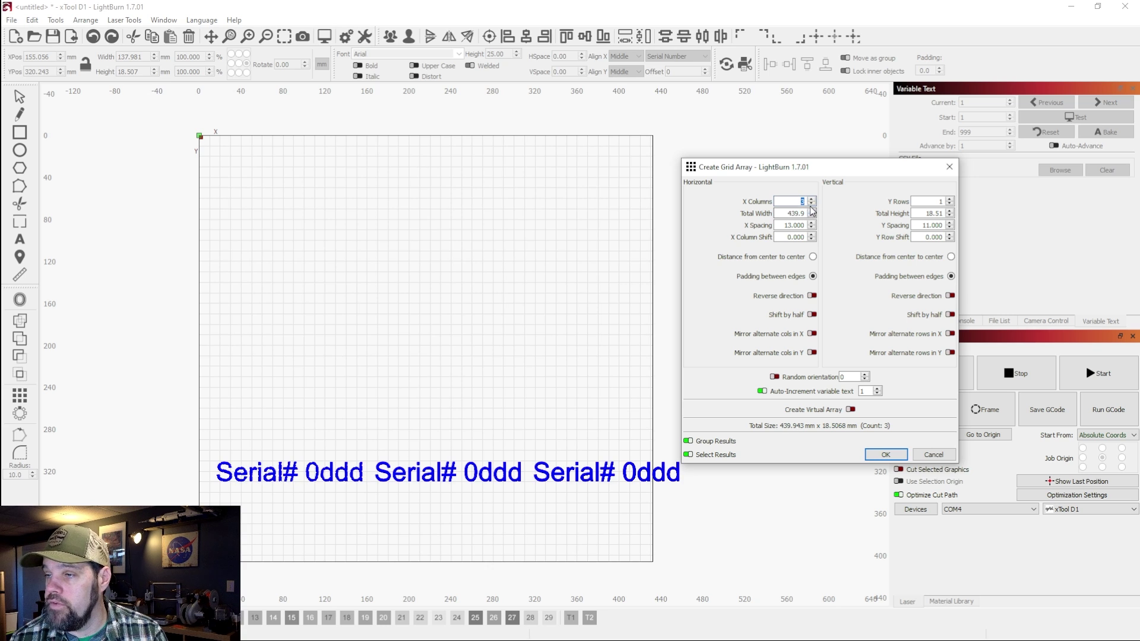
pyautogui.click(811, 204)
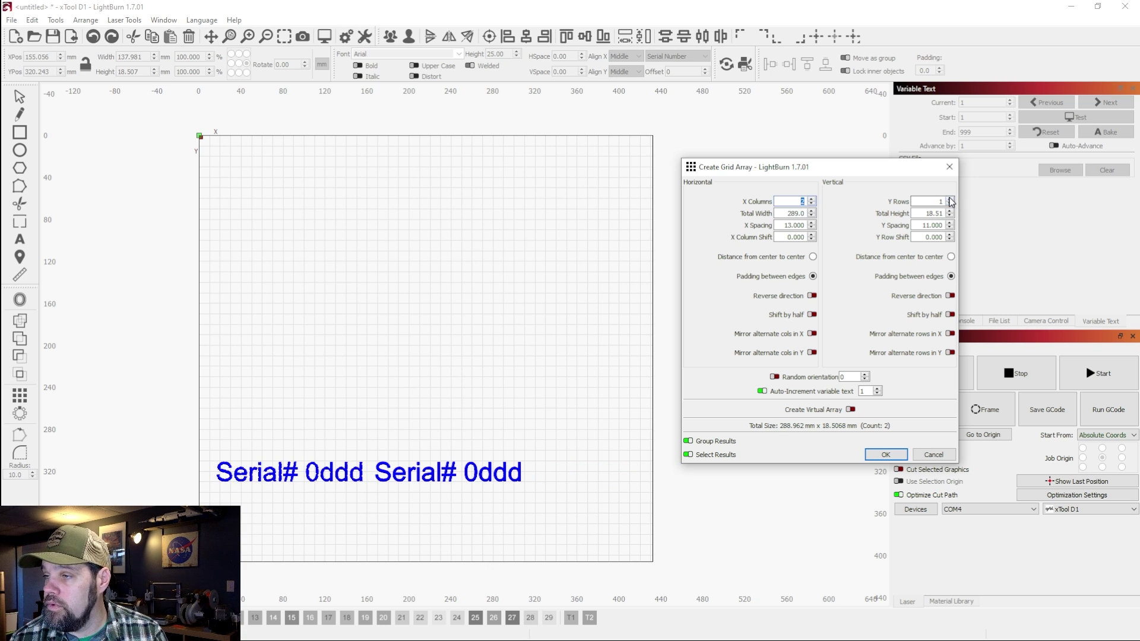
pyautogui.moveTo(952, 200); pyautogui.dragTo(951, 201)
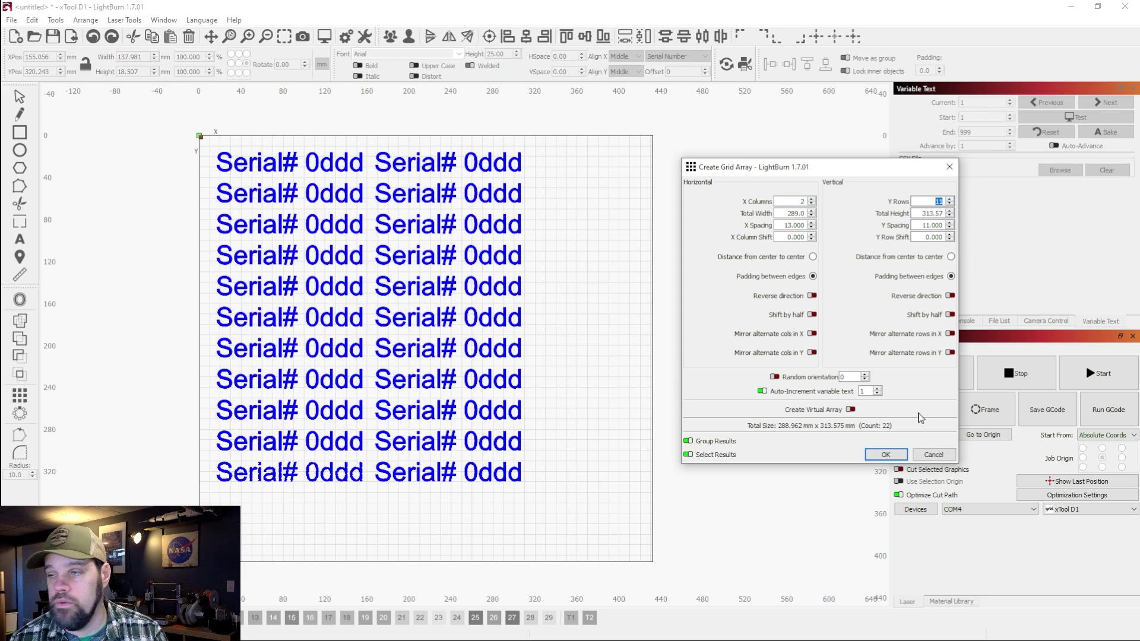
pyautogui.click(885, 454)
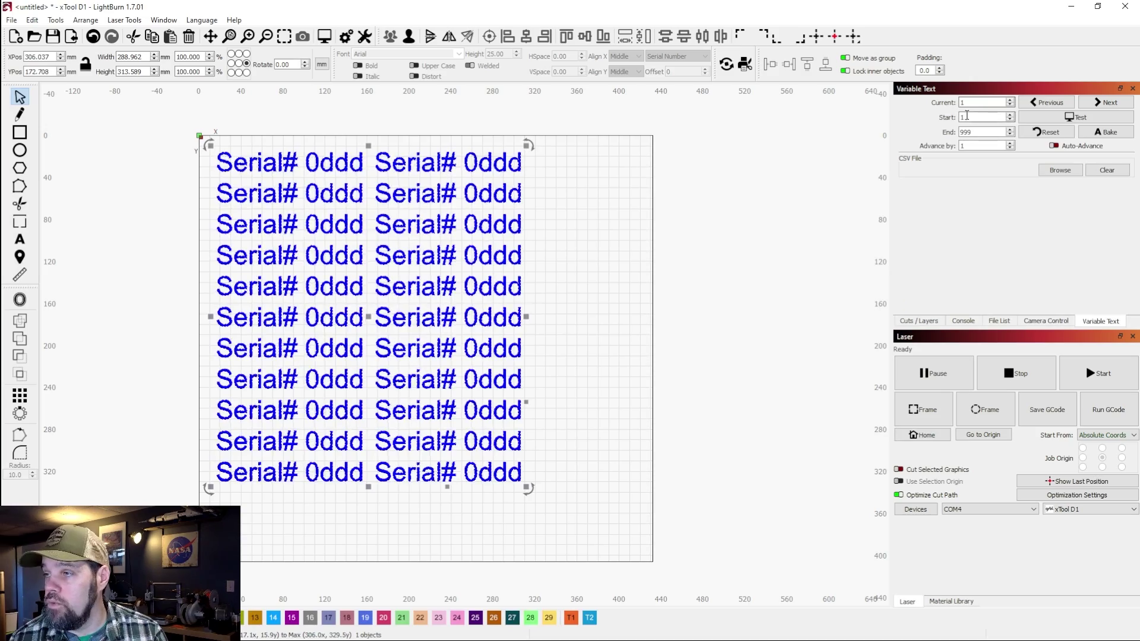
# - Test the serial numbering across the whole grid array and turn on Auto-Advance for the variable text
pyautogui.click(1076, 118)
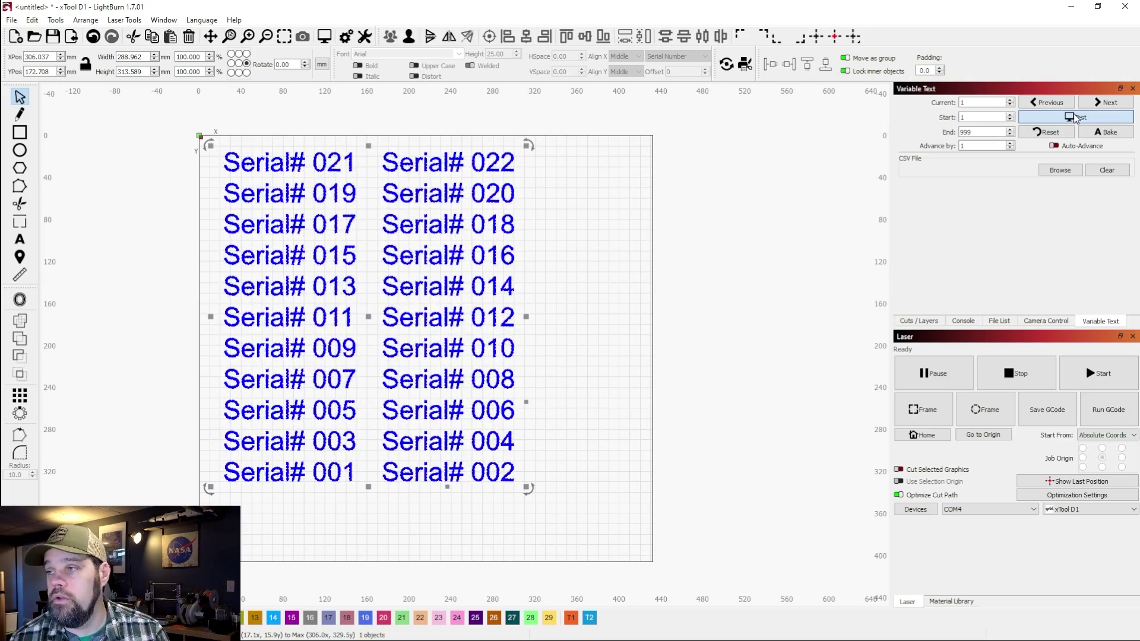
pyautogui.moveTo(1075, 118); pyautogui.dragTo(1056, 151)
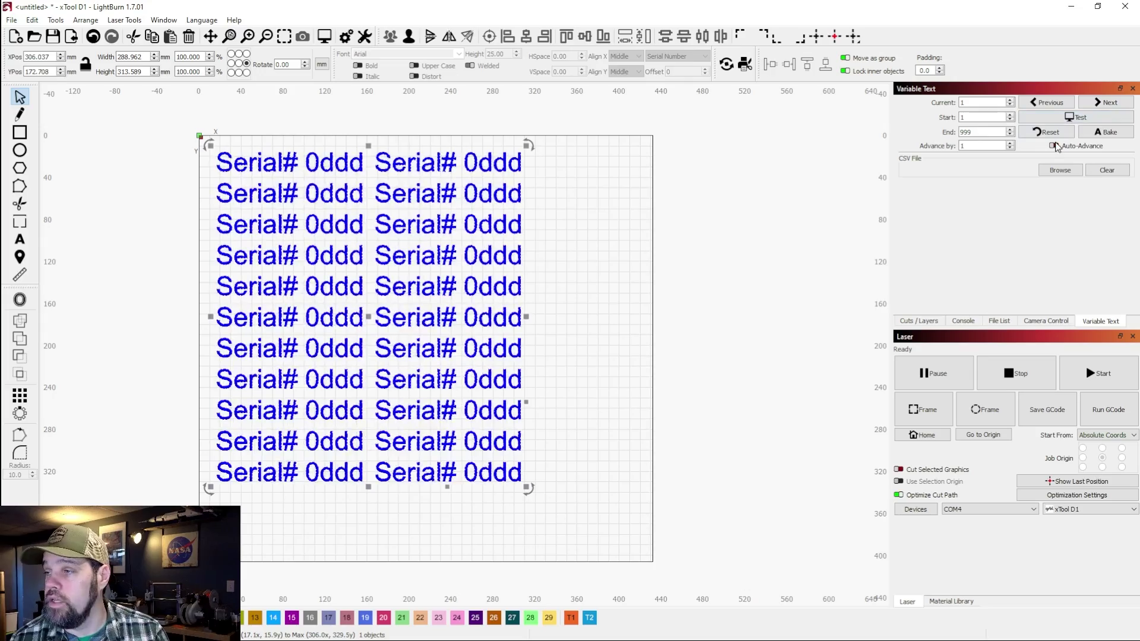
pyautogui.click(1054, 145)
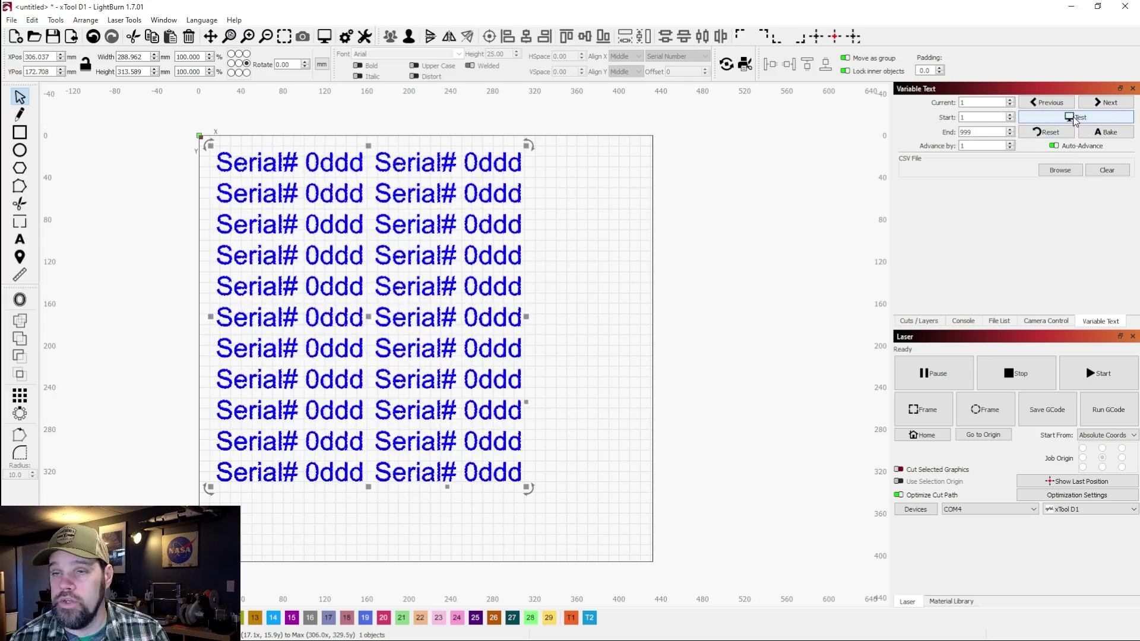
# - Preview the serial numbers in the 2 by 11 grid array again with Auto-Advance enabled
pyautogui.click(1073, 118)
pyautogui.moveTo(1073, 118); pyautogui.dragTo(1076, 118)
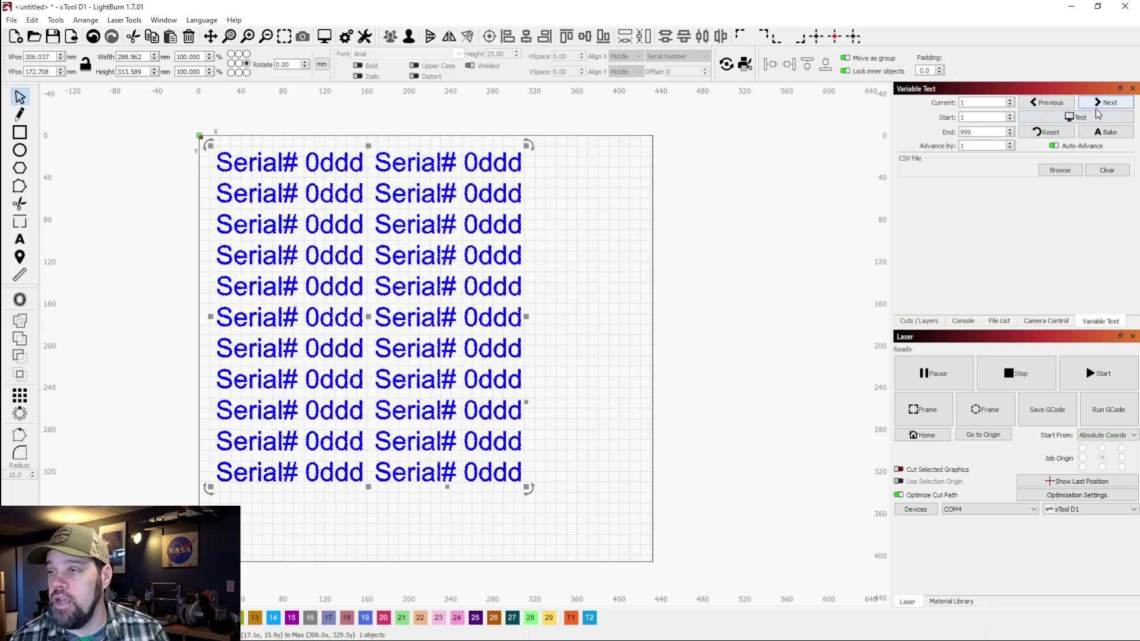
pyautogui.click(1086, 120)
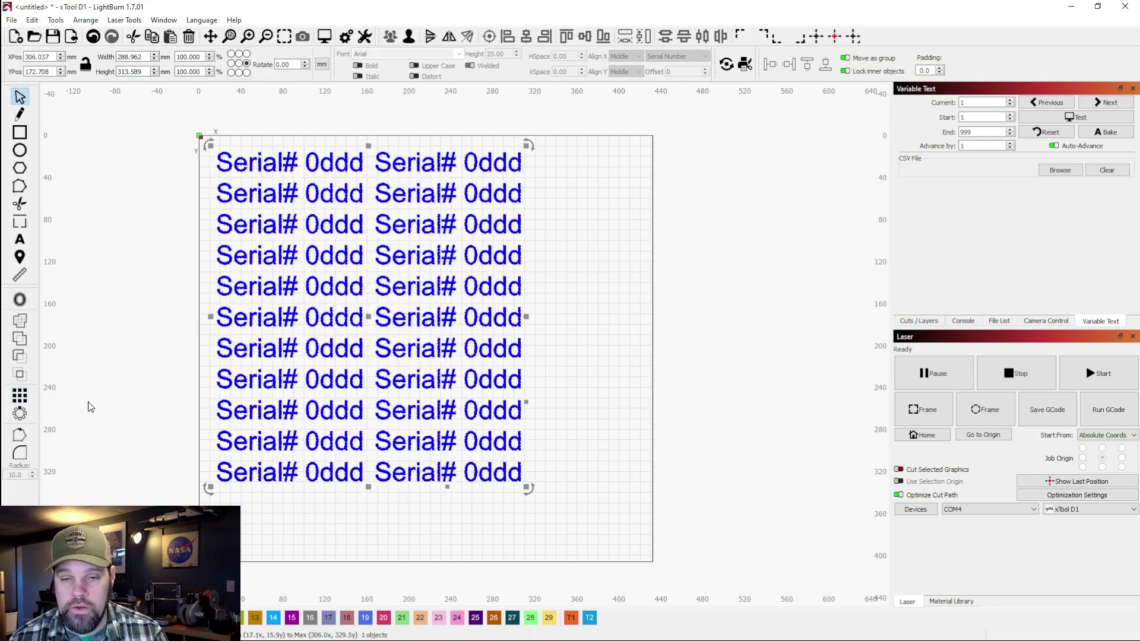
pyautogui.click(1063, 120)
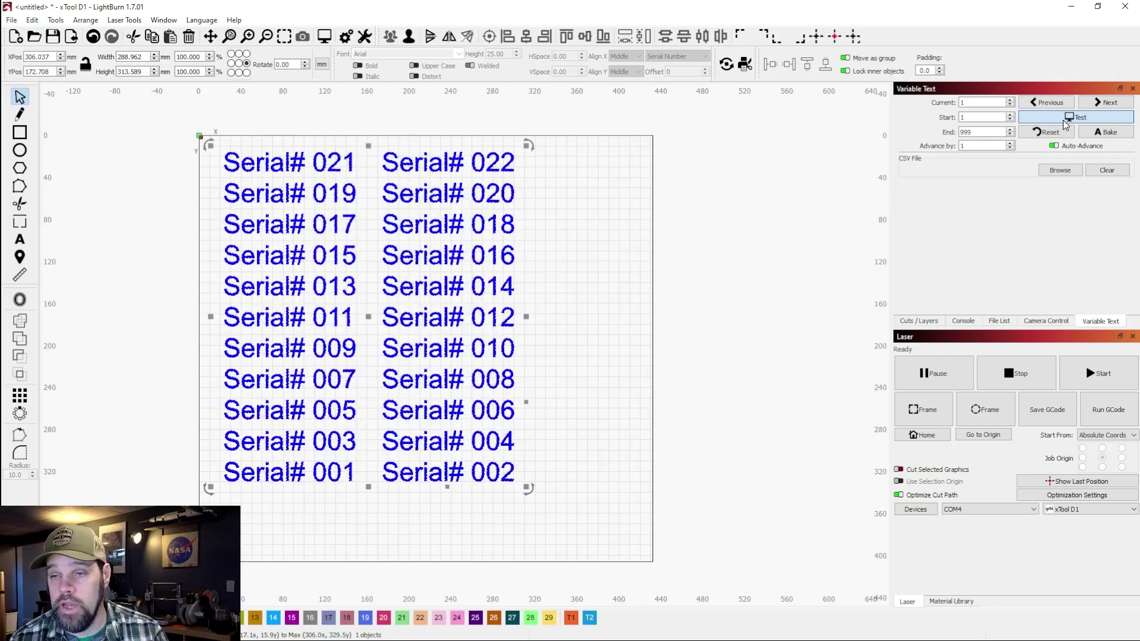
pyautogui.click(1062, 120)
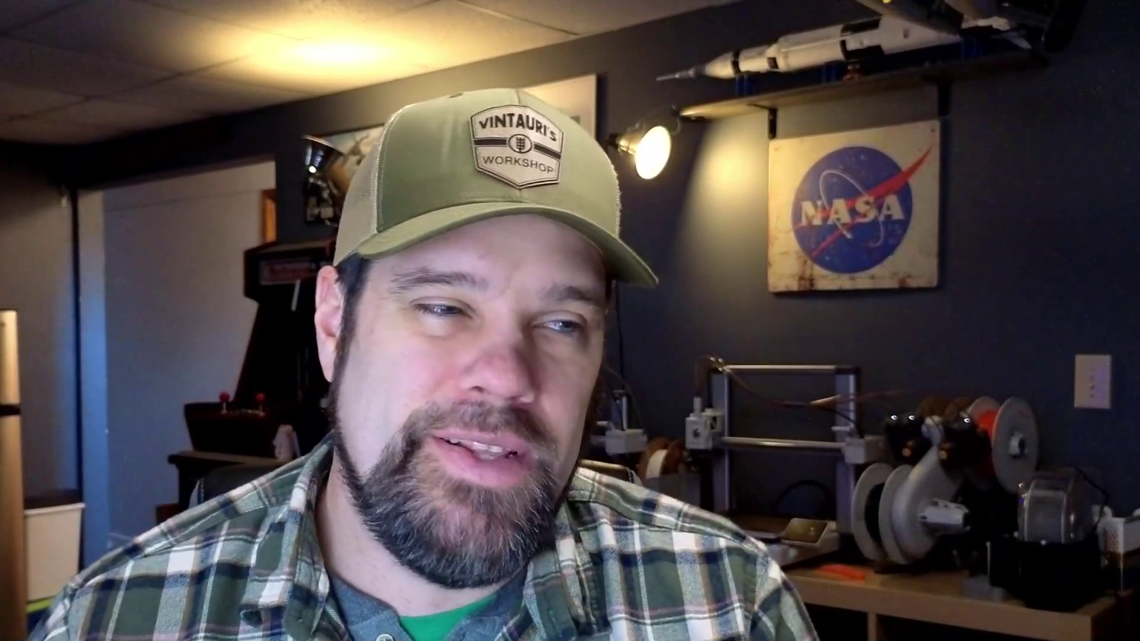